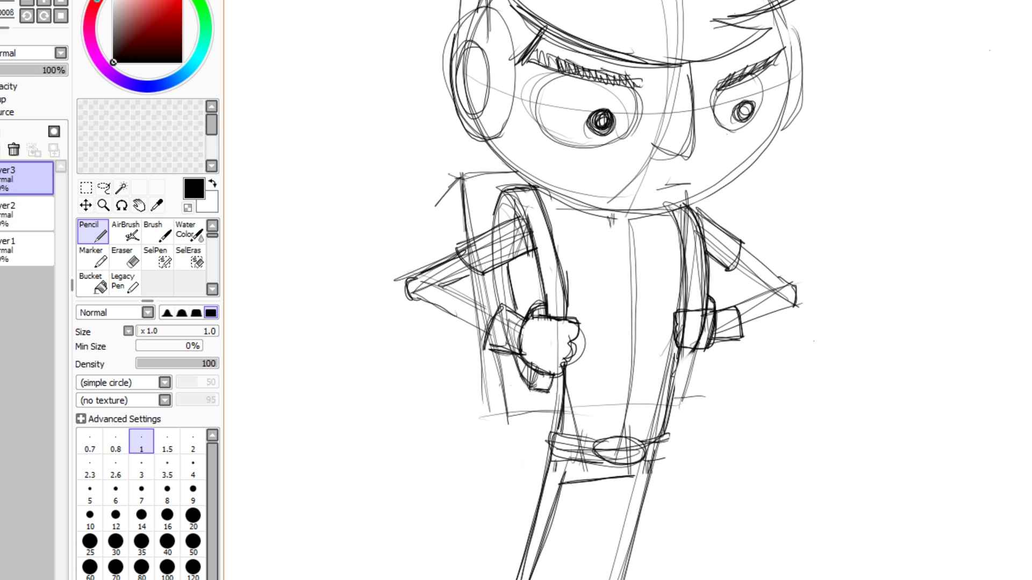
Step: Sketch the backpack's side panel and lower corner behind the bent arm, and erase the overlapping sketch lines
drag(456, 179, 444, 192)
drag(438, 194, 467, 378)
drag(444, 199, 464, 357)
drag(473, 400, 499, 413)
drag(444, 193, 484, 398)
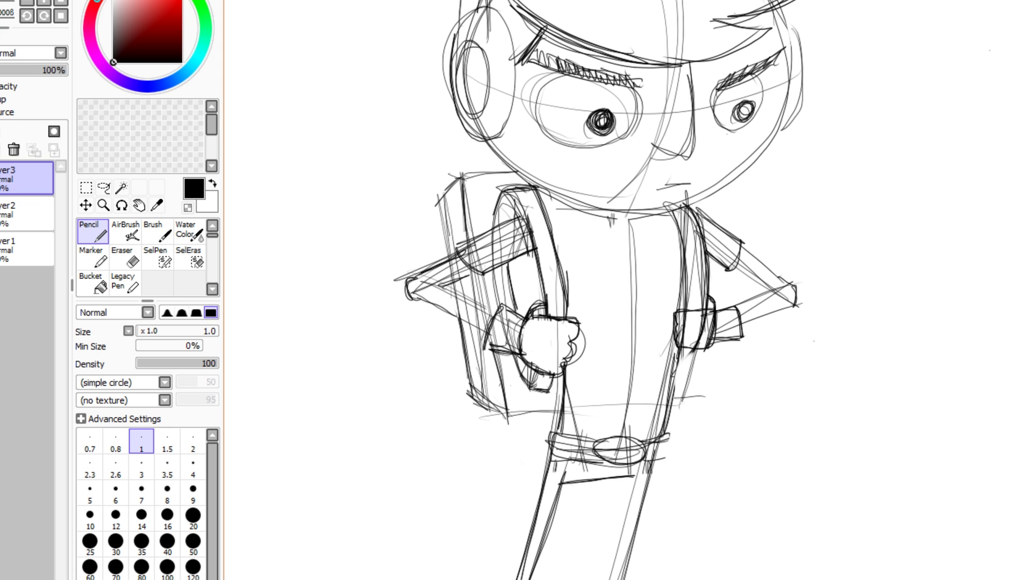
drag(446, 235, 488, 404)
mouse_move(485, 394)
mouse_down()
mouse_move(512, 414)
mouse_move(465, 361)
mouse_move(447, 256)
mouse_up()
key(e)
key(n)
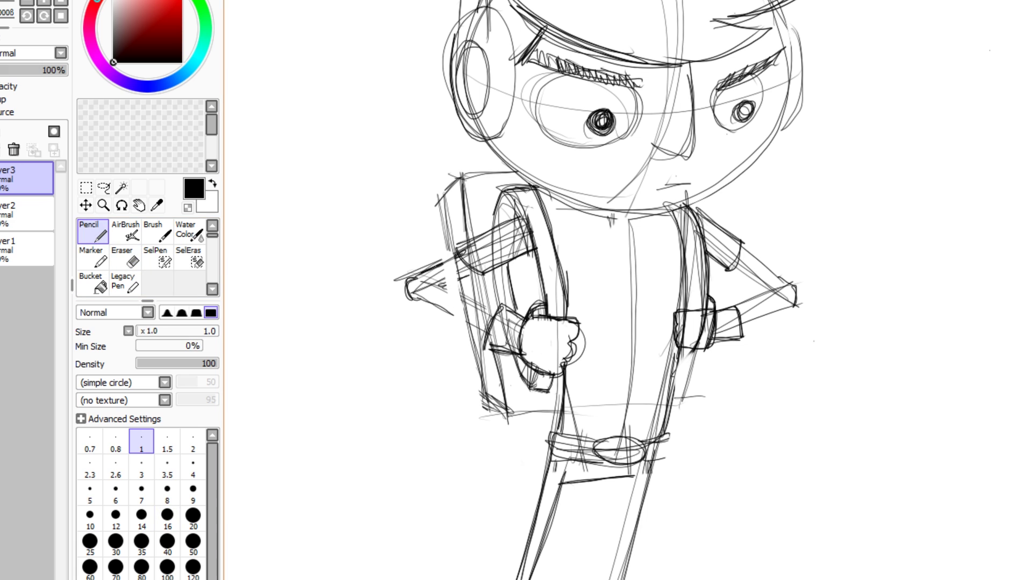
Step: Sketch a long, thin antenna rising from the backpack's top beside the near headphone
scroll(647, 290, up, 5)
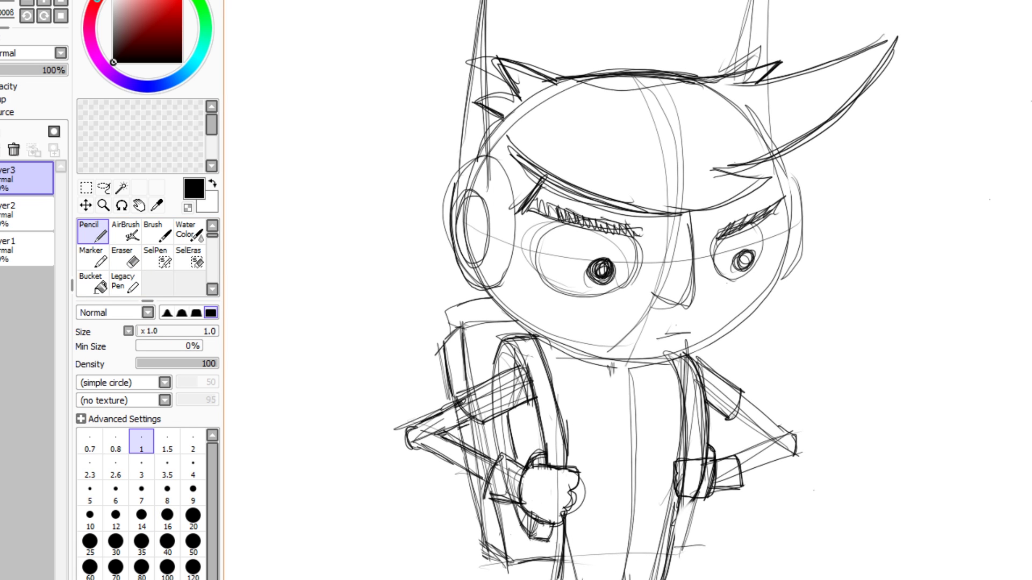
mouse_move(457, 305)
mouse_down()
mouse_move(396, 36)
mouse_move(405, 39)
mouse_up()
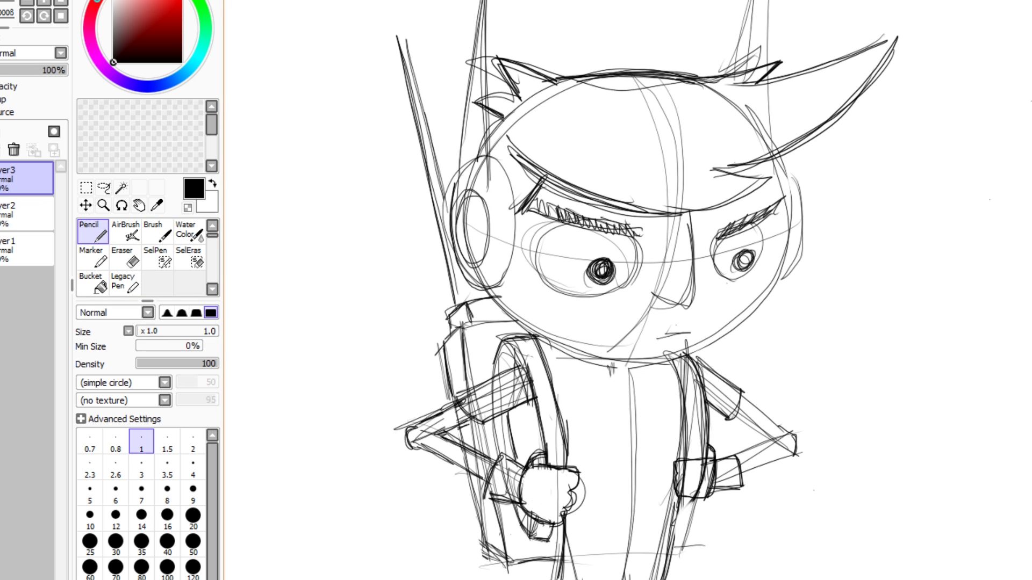
Step: Place the sketch layer Layer3 below Layer2, lower its opacity to 28%, and make Layer2 the active layer
scroll(647, 291, down, 4)
drag(27, 179, 26, 214)
drag(64, 70, 10, 70)
click(27, 179)
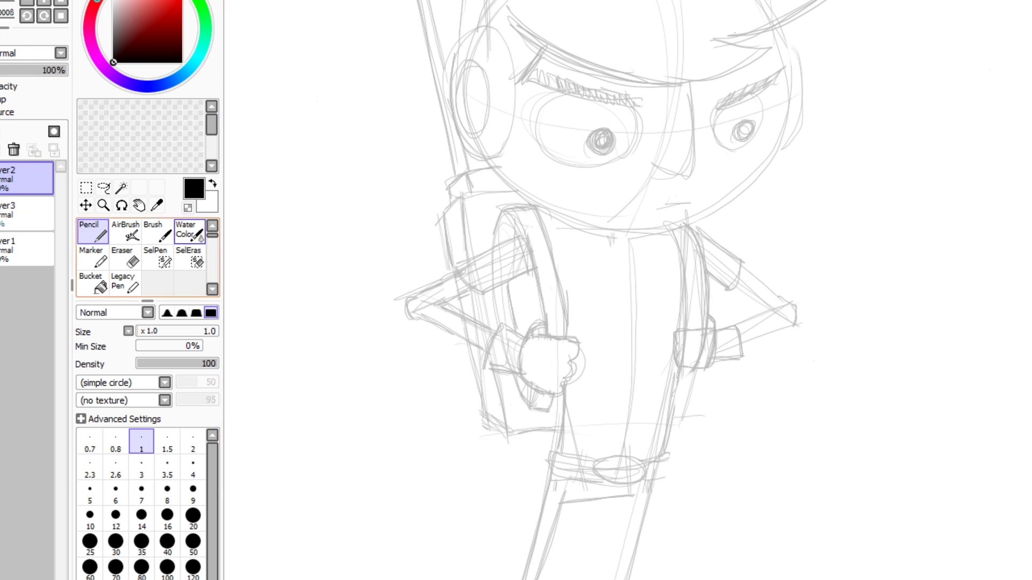
Step: Set up the Brush at size 14 with 0% minimum size, undoing each test stroke on the canvas
click(157, 231)
drag(430, 431, 360, 184)
key(ctrl+z)
click(141, 573)
key(ctrl+z)
mouse_move(302, 434)
mouse_down()
mouse_move(344, 379)
mouse_move(347, 219)
mouse_move(403, 139)
mouse_up()
click(146, 346)
key(ctrl+z)
drag(369, 457, 376, 385)
key(ctrl+z)
drag(146, 345, 136, 345)
mouse_move(352, 409)
mouse_down()
mouse_move(389, 173)
mouse_move(378, 393)
mouse_up()
key(ctrl+z)
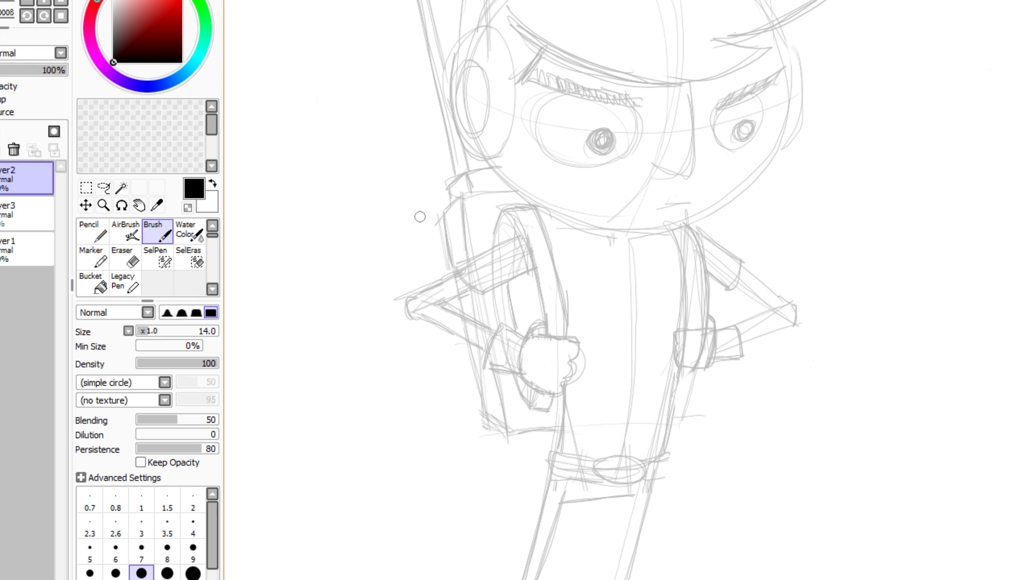
Step: Ink the outline of the near headphone's ear cup over the faded sketch, undoing the first attempt
mouse_move(505, 46)
mouse_down()
mouse_move(452, 59)
mouse_move(508, 118)
mouse_up()
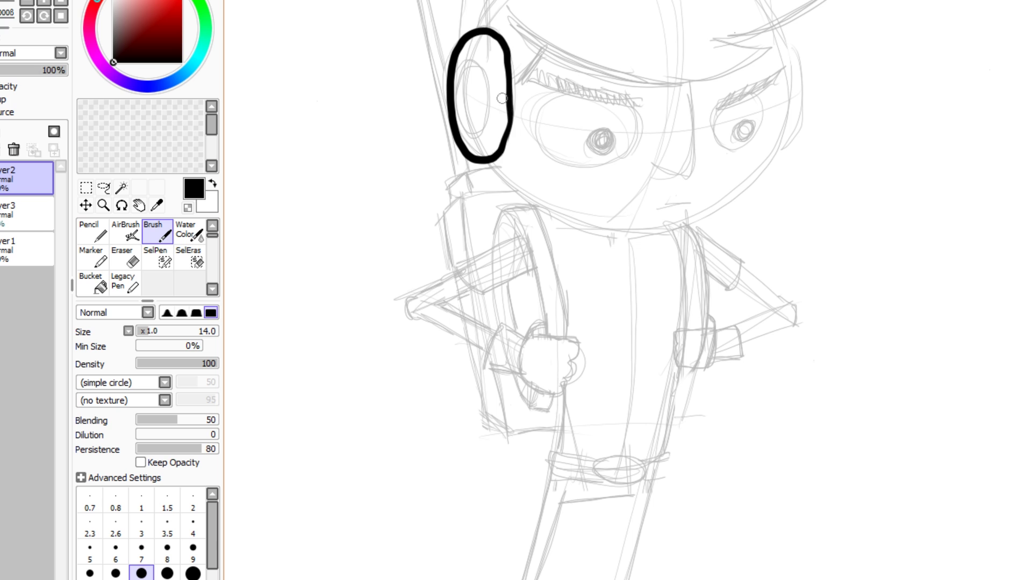
key(ctrl+z)
scroll(689, 151, up, 2)
mouse_move(664, 63)
mouse_down()
mouse_move(767, 62)
mouse_move(768, 219)
mouse_up()
mouse_move(514, 305)
mouse_down()
mouse_move(470, 312)
mouse_move(502, 131)
mouse_move(486, 316)
mouse_up()
drag(483, 279, 491, 248)
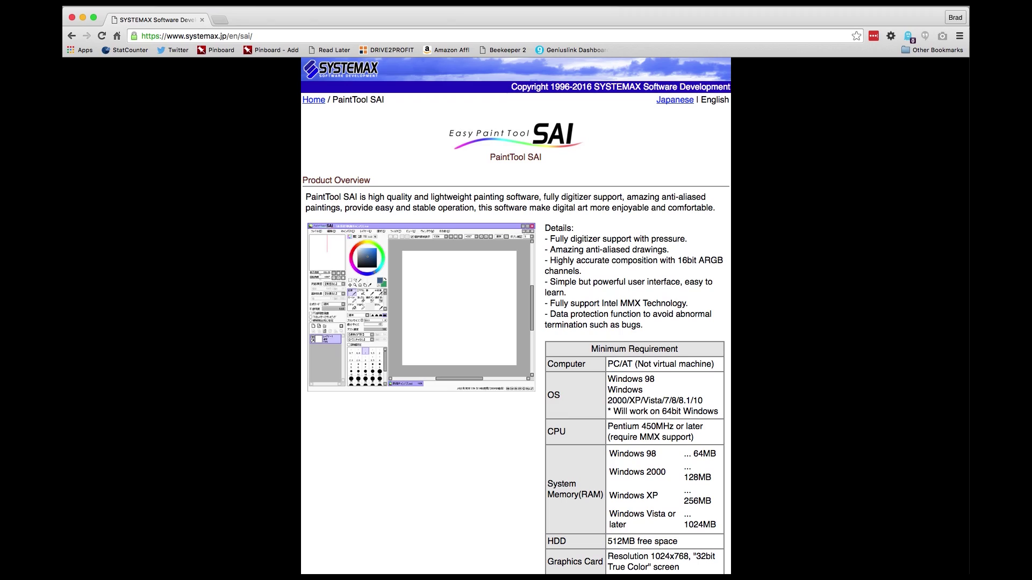
Step: Switch to the browser and examine PaintTool SAI's requirements, download options and license price on the SYSTEMAX page
scroll(516, 316, down, 10)
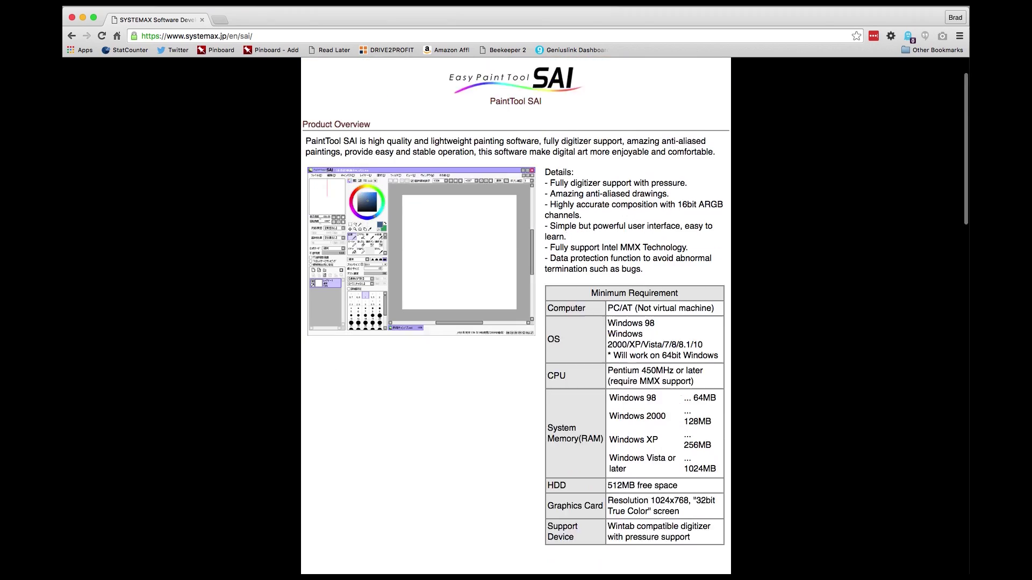
scroll(516, 316, down, 5)
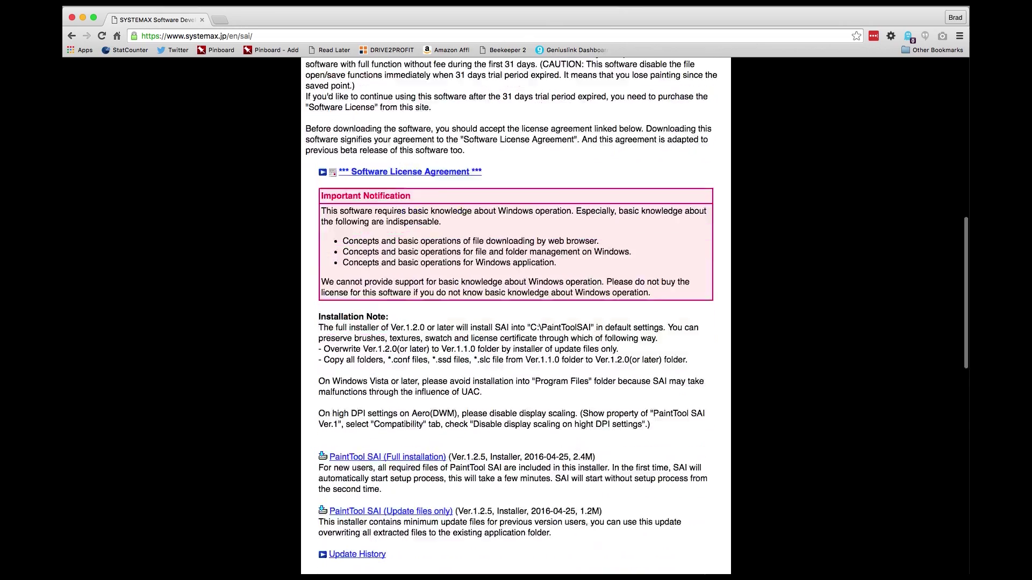
scroll(516, 316, down, 4)
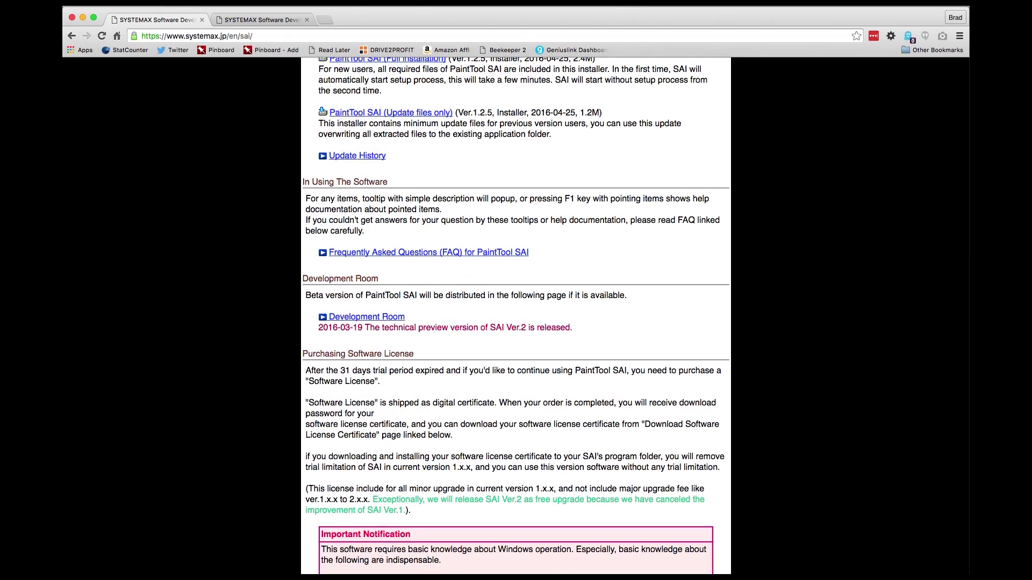
scroll(516, 316, down, 9)
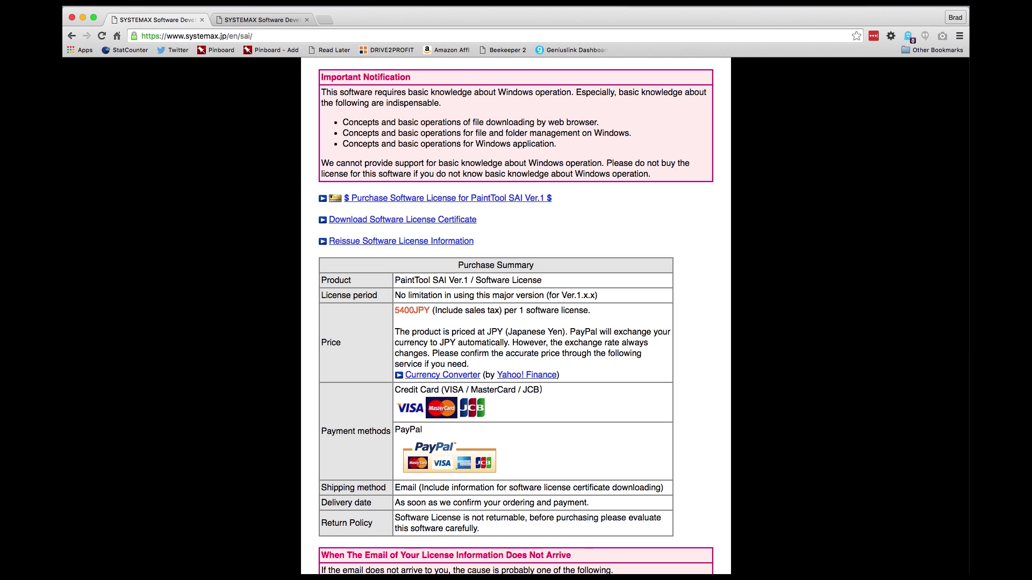
scroll(516, 316, up, 1)
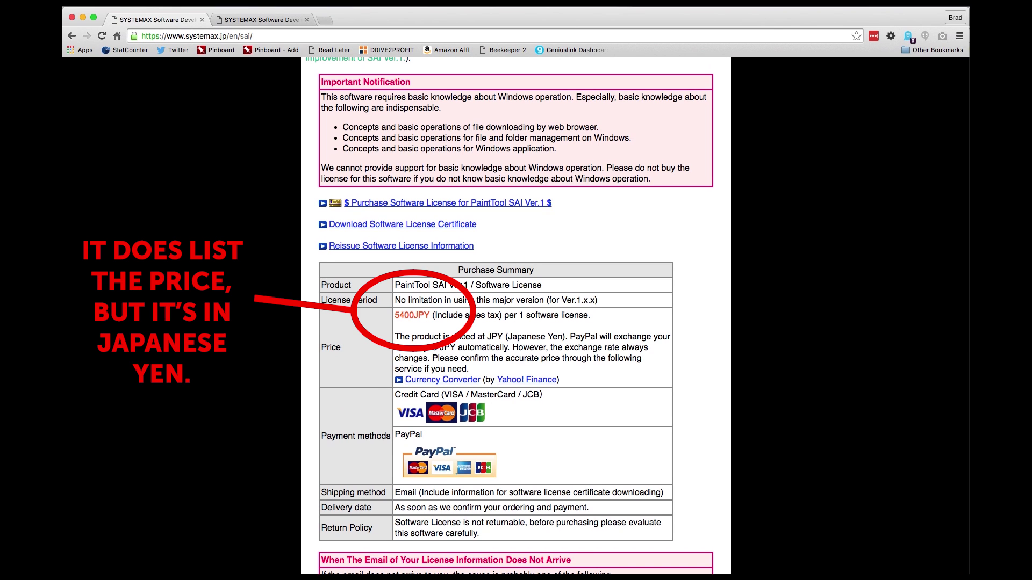
drag(395, 315, 591, 315)
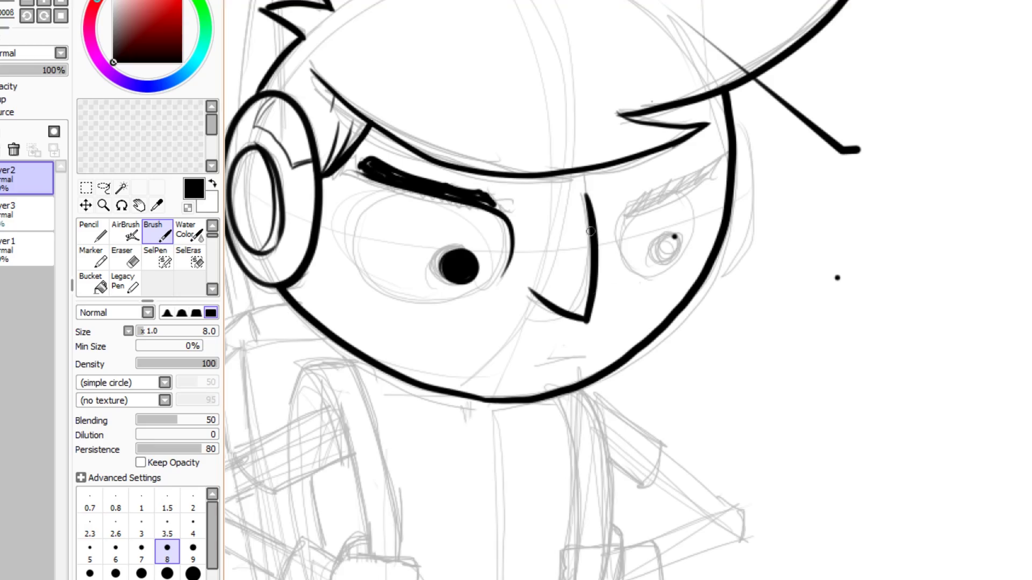
Step: Ink the far eyebrow and the inner curve of the eye beneath it with the size 8 brush
mouse_move(629, 269)
mouse_down()
mouse_move(715, 161)
mouse_move(664, 182)
mouse_up()
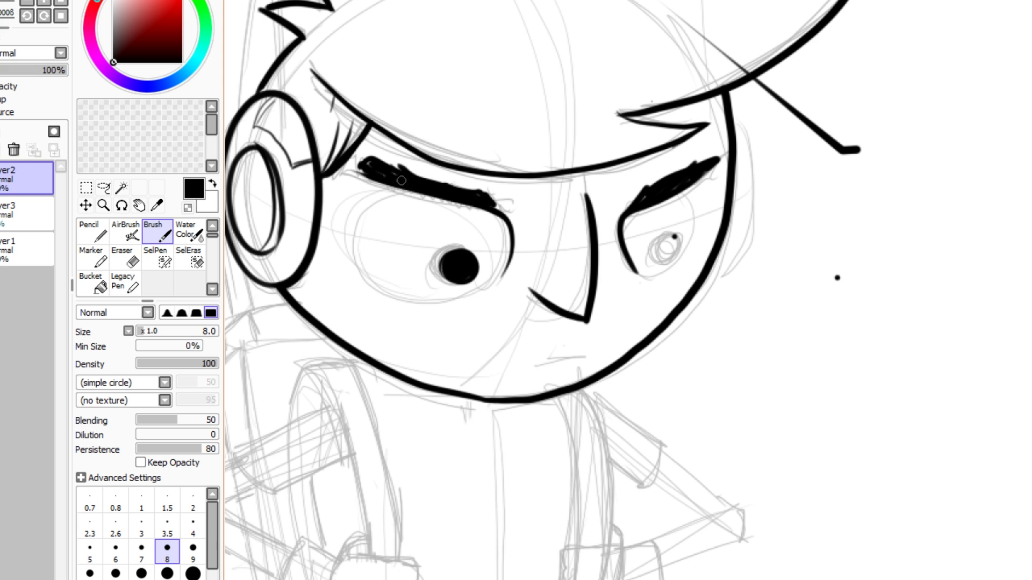
mouse_move(501, 281)
mouse_down()
mouse_move(392, 294)
mouse_move(356, 247)
mouse_move(406, 190)
mouse_up()
drag(645, 274, 704, 217)
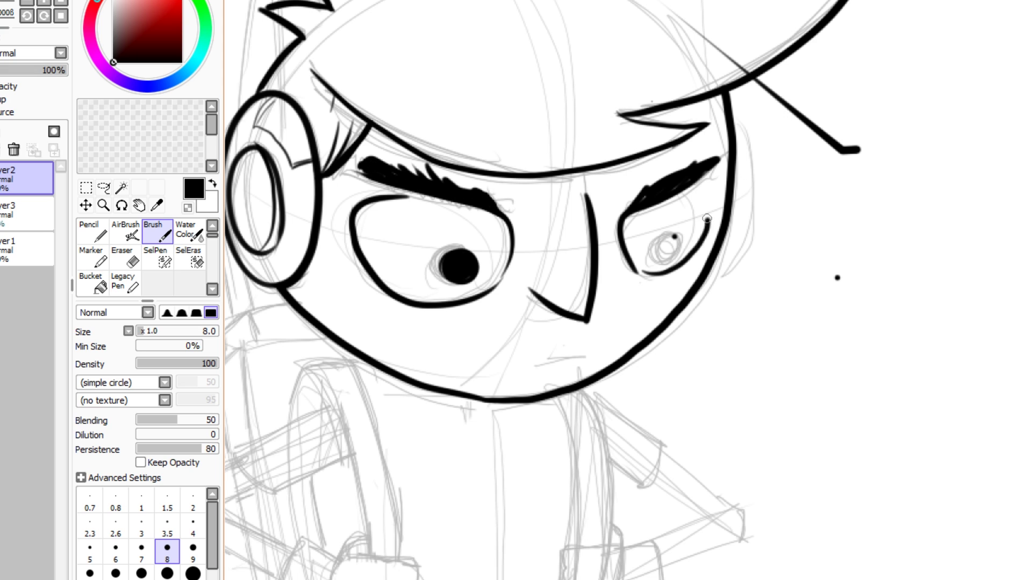
key(ctrl+z)
key(ctrl+z)
Step: Reduce the brush size to 4 and ink the thin outlines of both eyes and the far eye's pupil
key(bracketleft)
key(bracketleft)
key(bracketleft)
key(bracketleft)
drag(499, 286, 403, 189)
drag(677, 235, 670, 244)
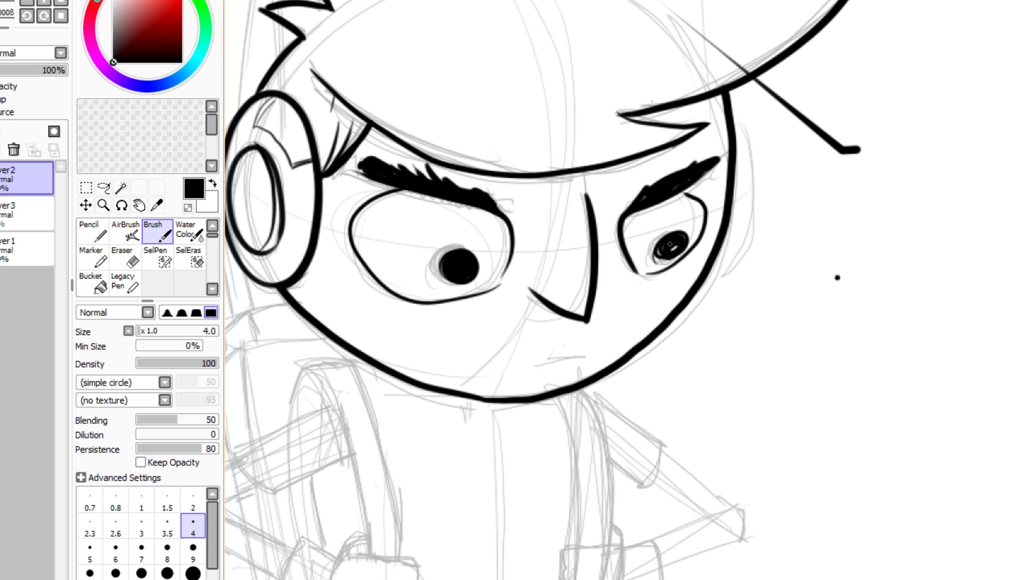
drag(809, 1, 708, 78)
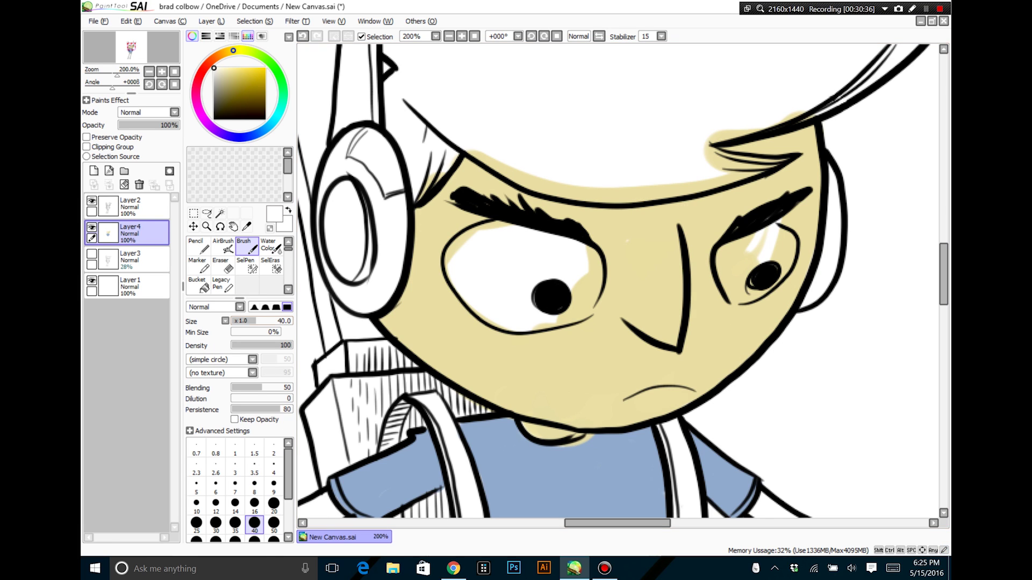
Step: Set the brush size to 20 for coloring on Layer4
click(254, 506)
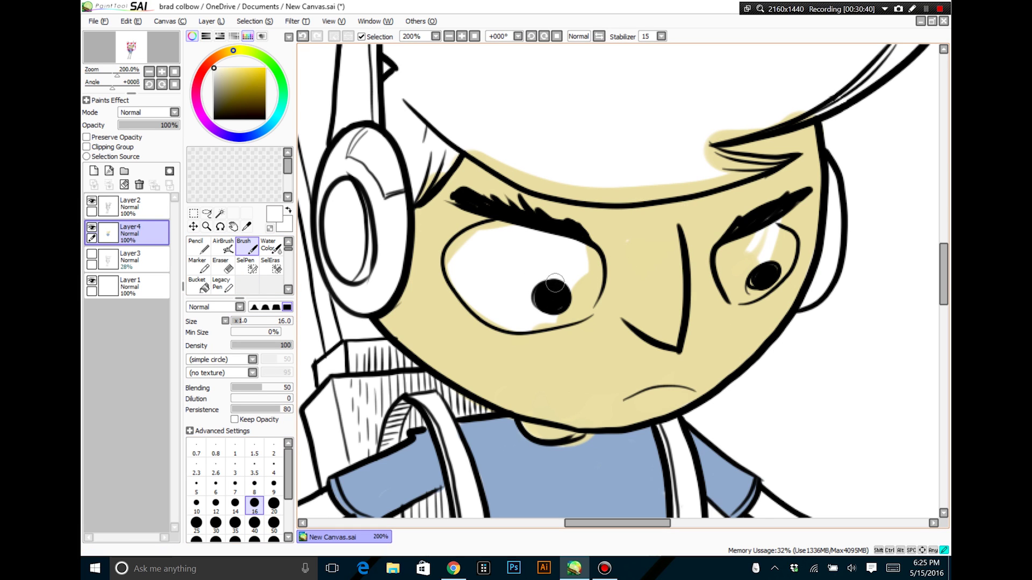
click(273, 503)
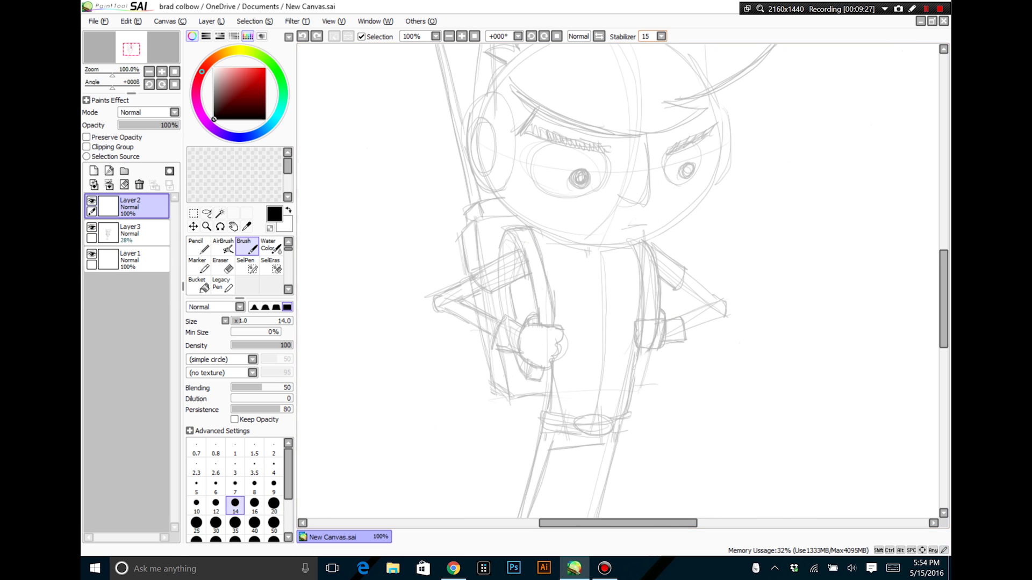
Step: Open the list of stabilizer levels
click(661, 36)
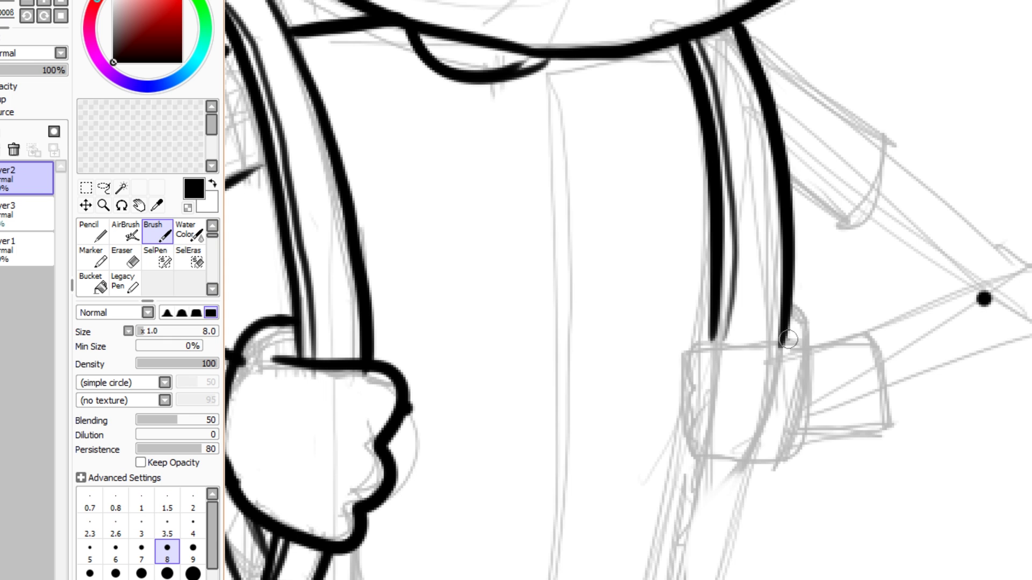
Step: Ink the far hand gripping its strap, the glove cuff, the strap's lower end and the torso's side
mouse_move(719, 327)
mouse_down()
mouse_move(649, 407)
mouse_move(717, 429)
mouse_up()
mouse_move(723, 298)
mouse_down()
mouse_move(738, 395)
mouse_move(783, 320)
mouse_move(875, 334)
mouse_up()
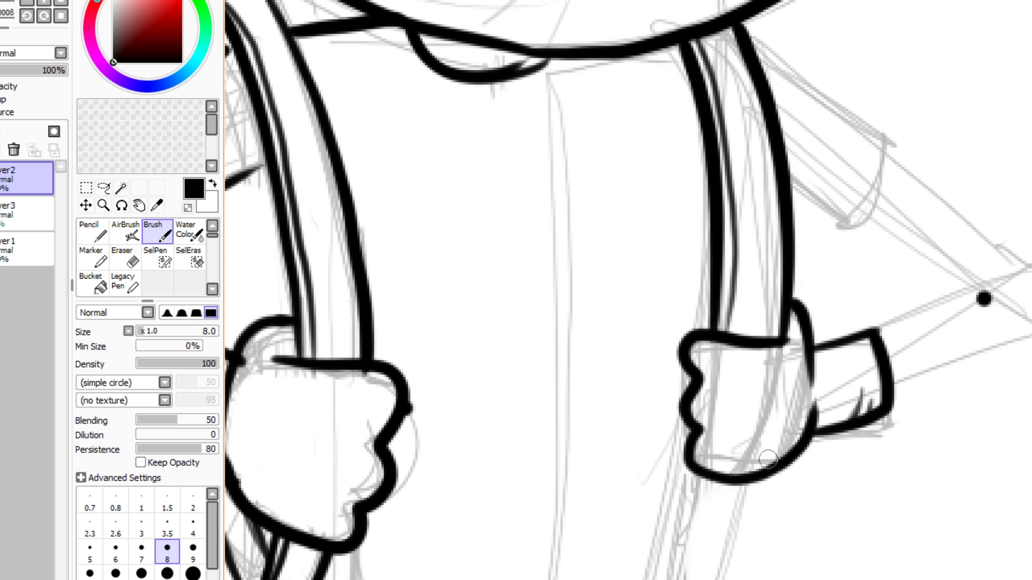
drag(768, 460, 712, 285)
drag(646, 298, 595, 544)
drag(710, 305, 642, 408)
drag(712, 275, 485, 380)
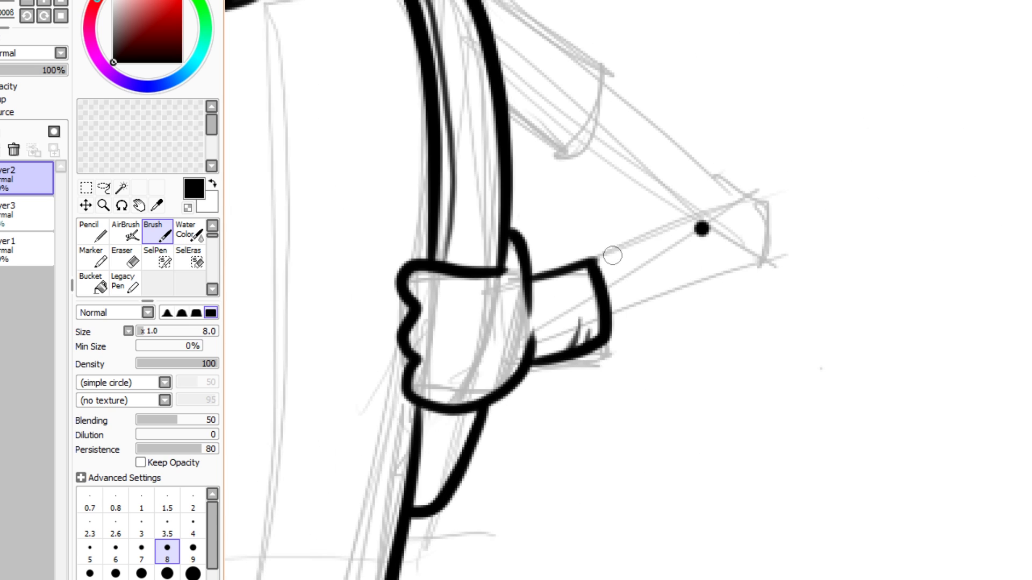
Step: Ink the far forearm's edges, the elbow curve, and the shirt sleeve with its double hem line
drag(594, 262, 726, 210)
mouse_move(613, 322)
mouse_down()
mouse_move(711, 281)
mouse_move(754, 189)
mouse_up()
mouse_move(562, 164)
mouse_down()
mouse_move(608, 113)
mouse_move(610, 80)
mouse_up()
drag(498, 3, 611, 76)
drag(562, 163, 509, 118)
drag(559, 152, 606, 79)
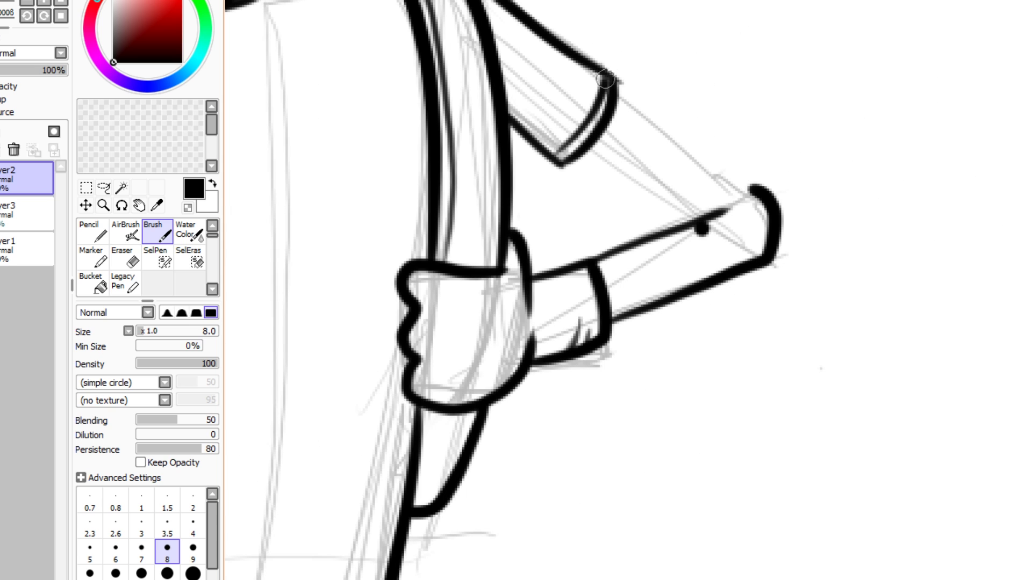
Step: Ink both edges of the far upper arm from sleeve to elbow and erase the stray dot inside the arm
mouse_move(755, 189)
mouse_down()
mouse_move(614, 93)
mouse_move(760, 186)
mouse_up()
drag(698, 222, 586, 152)
key(e)
click(708, 246)
key(b)
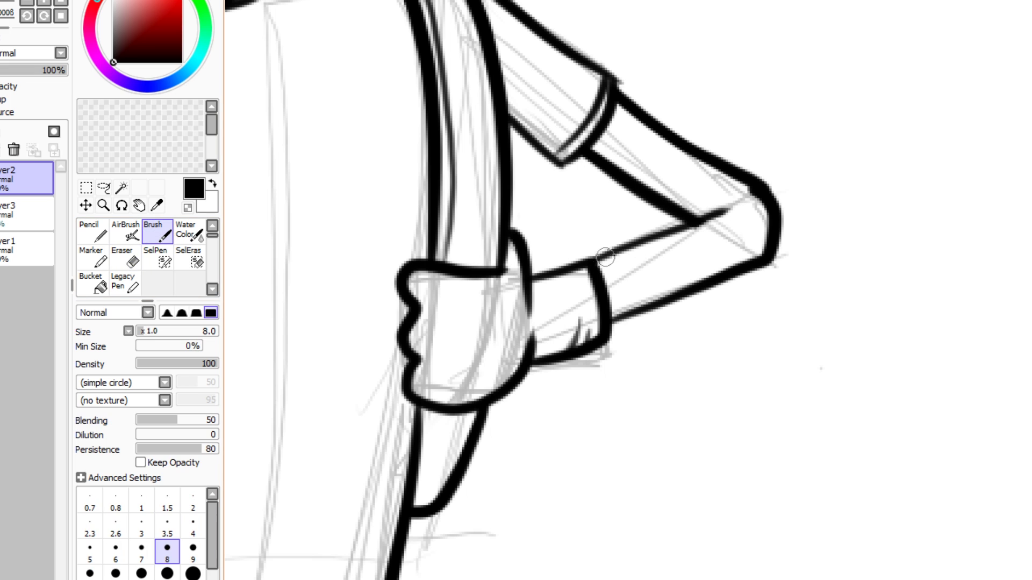
drag(605, 257, 710, 221)
key(ctrl+z)
key(e)
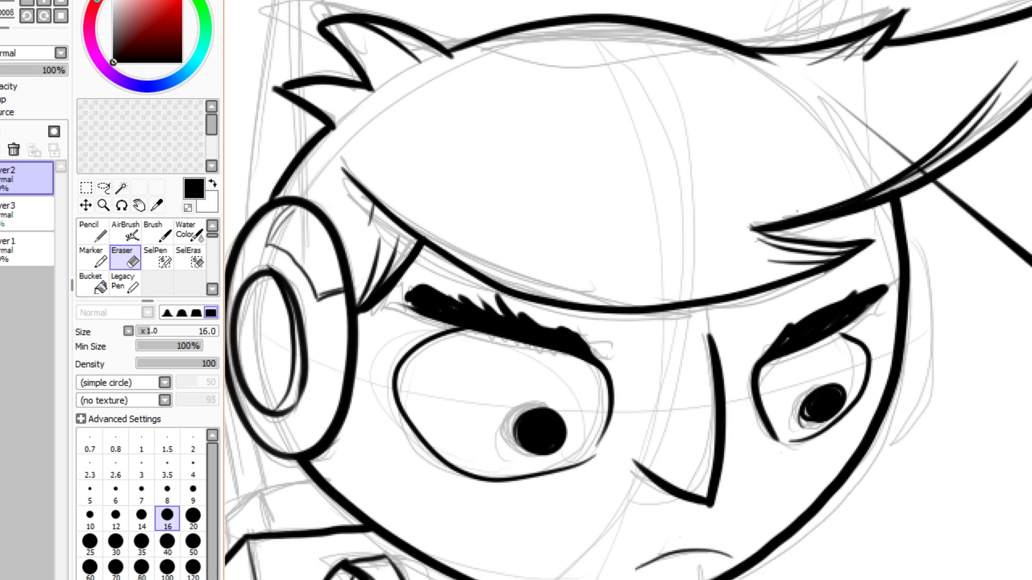
Step: Ink both edges of the tall pointed fin above the near ear cup and erase the hair lines crossing it
drag(260, 195, 339, 318)
key(b)
drag(324, 352, 377, 1)
drag(377, 1, 324, 353)
drag(397, 339, 385, 1)
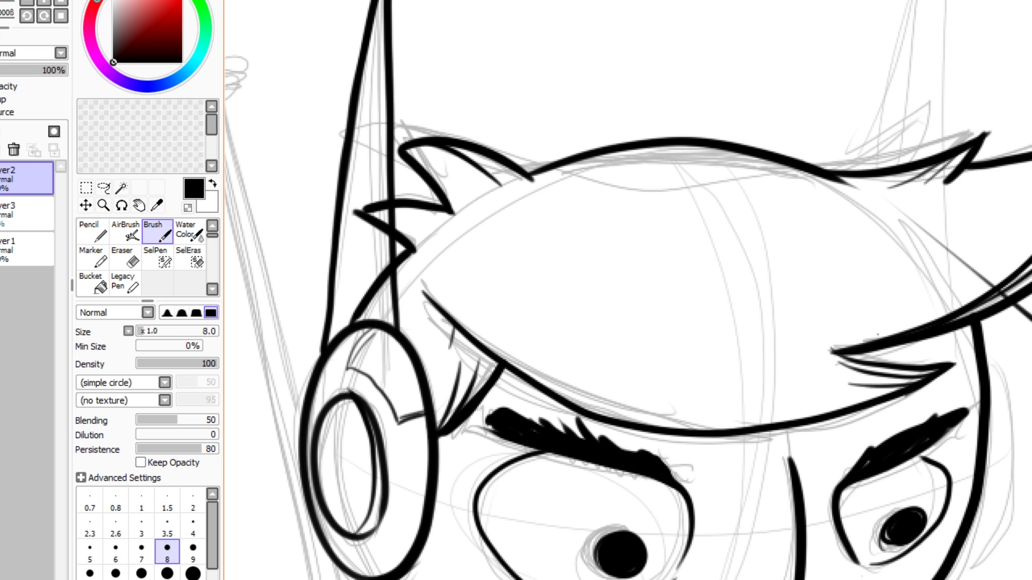
key(e)
mouse_move(365, 183)
mouse_down()
mouse_move(376, 290)
mouse_move(349, 323)
mouse_move(390, 175)
mouse_move(396, 321)
mouse_up()
key(b)
Step: Undo the thick stroke inside the near headphone's fin and ink its inner line with the brush at size 4
drag(381, 321, 376, 1)
key(ctrl+z)
key(bracketleft)
key(bracketleft)
key(bracketleft)
key(bracketleft)
drag(828, 339, 417, 267)
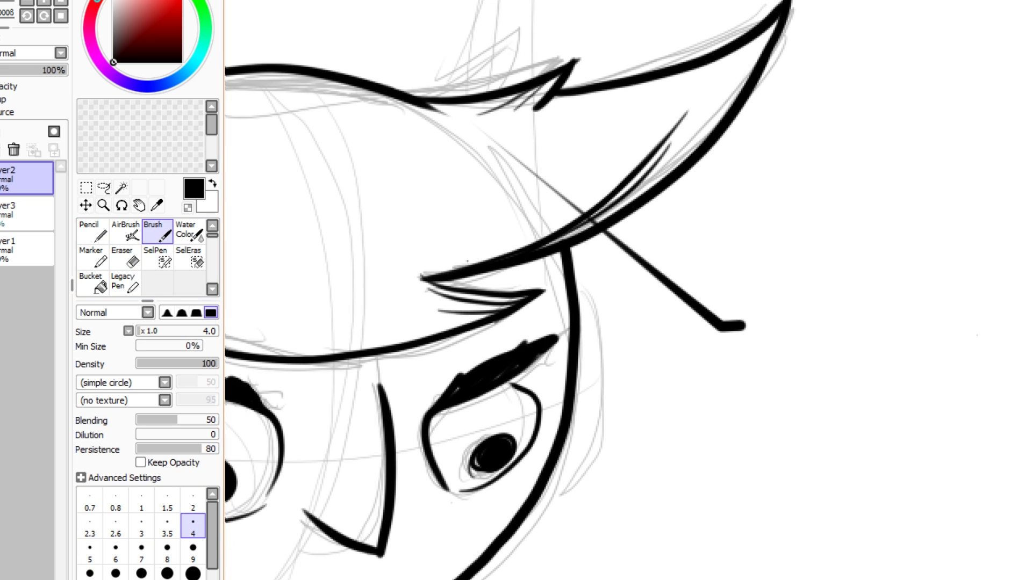
Step: Raise the brush size to 8 and ink the far headphone's ear cup and the edges of its tall fin
key(bracketright)
key(bracketright)
key(bracketright)
key(bracketright)
click(968, 442)
drag(572, 290, 543, 511)
mouse_move(524, 78)
mouse_down()
mouse_move(536, 347)
mouse_move(480, 359)
mouse_move(500, 140)
mouse_move(486, 367)
mouse_move(510, 241)
mouse_move(505, 146)
mouse_up()
key(ctrl+z)
Step: Add a thin inner line to the far headphone's fin with the brush at size 4
key(bracketleft)
key(bracketleft)
key(bracketleft)
key(bracketleft)
drag(714, 511, 620, 308)
Step: Erase the stray diagonal line crossing the swept hair tuft, using a size 2 eraser close to the hair outline
key(e)
mouse_move(623, 384)
mouse_down()
mouse_move(644, 380)
mouse_move(516, 304)
mouse_up()
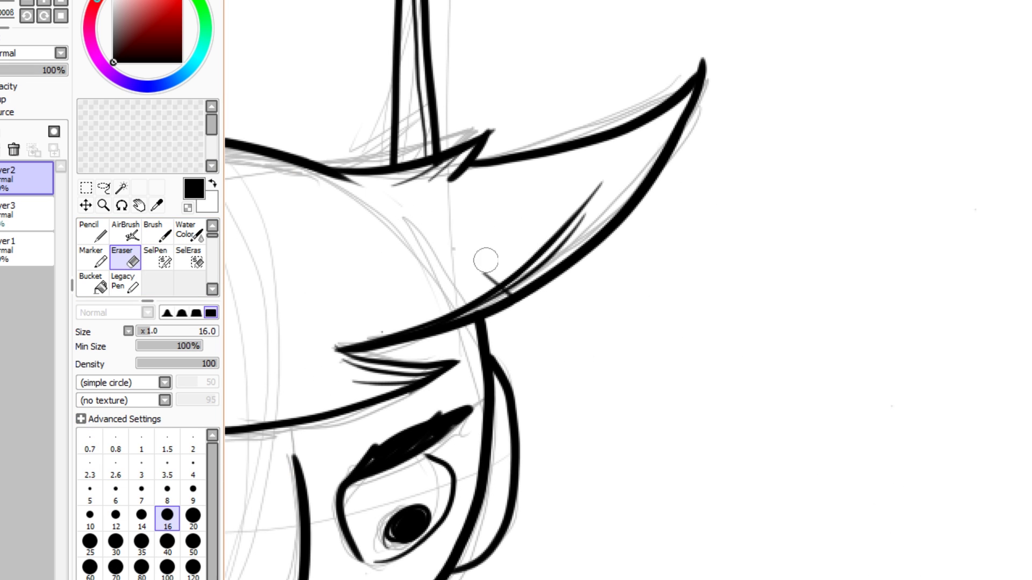
scroll(453, 231, up, 3)
click(193, 441)
drag(555, 367, 578, 357)
key(b)
scroll(576, 378, up, 1)
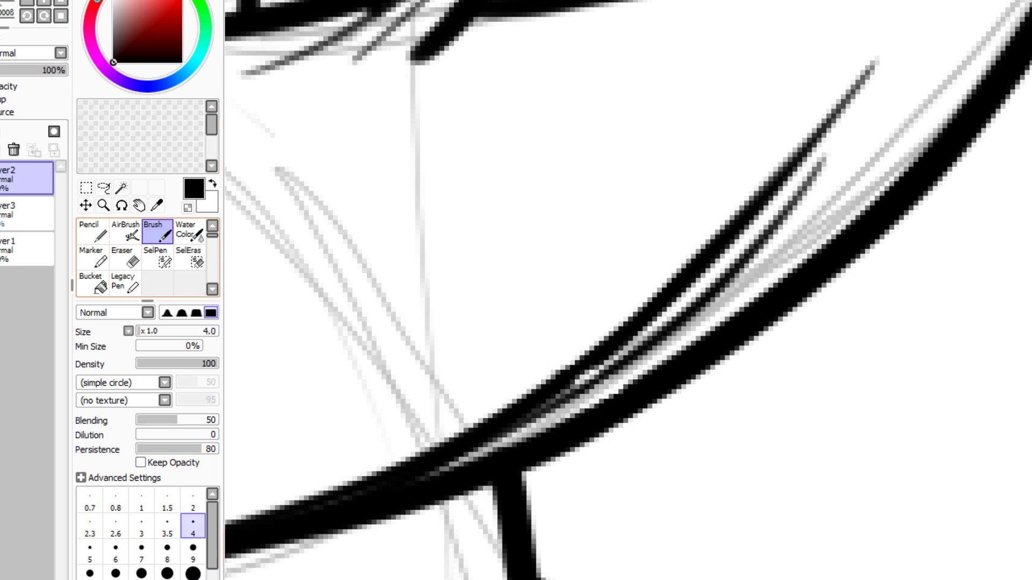
Step: Ink the small block on top of the backpack with the size 4 brush
scroll(616, 344, down, 8)
scroll(484, 361, up, 5)
click(192, 526)
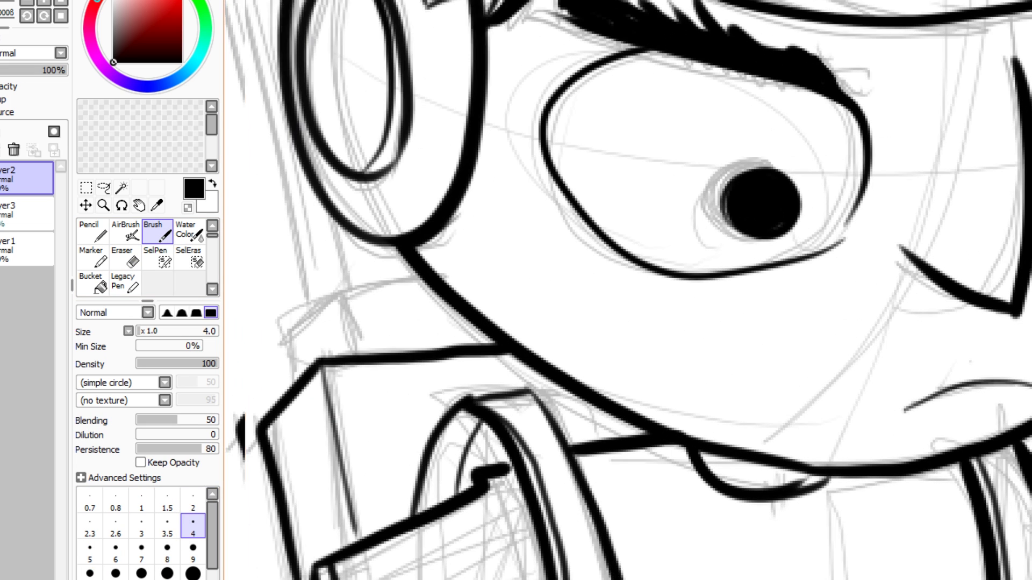
drag(239, 434, 357, 442)
mouse_move(403, 346)
mouse_down()
mouse_move(462, 297)
mouse_move(411, 391)
mouse_up()
mouse_move(465, 299)
mouse_down()
mouse_move(471, 360)
mouse_move(565, 294)
mouse_up()
Step: Shade the backpack's top block and the area under the jawline with short vertical hatching strokes
mouse_move(514, 360)
mouse_down()
mouse_move(515, 311)
mouse_move(526, 310)
mouse_up()
drag(541, 358, 540, 312)
mouse_move(557, 355)
mouse_down()
mouse_move(555, 309)
mouse_move(569, 318)
mouse_up()
drag(585, 354, 585, 326)
mouse_move(600, 352)
mouse_down()
mouse_move(598, 337)
mouse_move(624, 401)
mouse_up()
drag(637, 371, 636, 401)
drag(648, 376, 648, 402)
drag(660, 383, 660, 411)
drag(673, 388, 673, 427)
drag(689, 398, 689, 441)
drag(704, 406, 704, 445)
drag(717, 412, 716, 446)
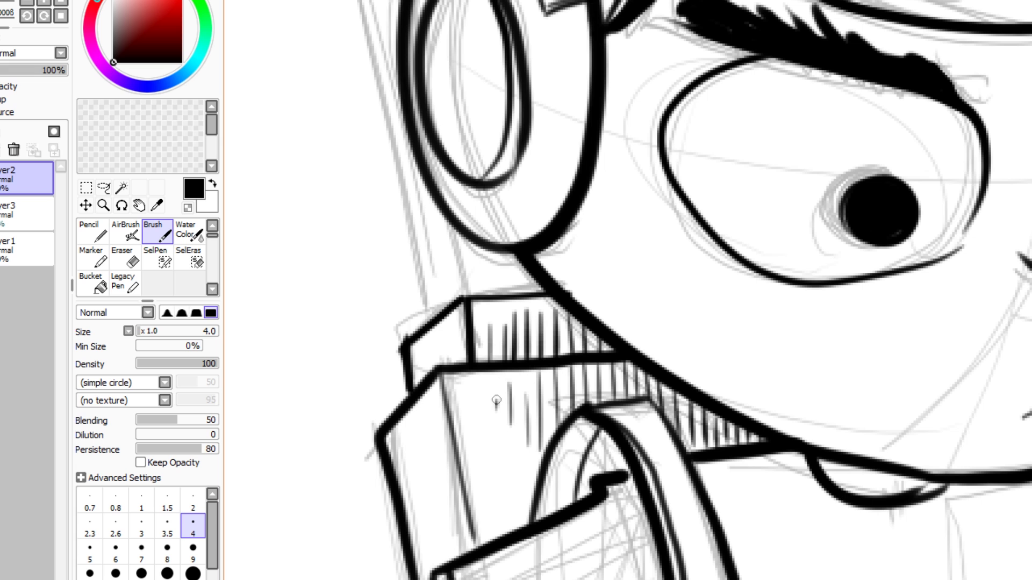
Step: Add sparse vertical hatching to the backpack's large face beside the shoulder strap
drag(497, 400, 495, 375)
drag(480, 394, 478, 376)
drag(528, 507, 525, 463)
mouse_move(513, 501)
mouse_down()
mouse_move(509, 450)
mouse_move(490, 428)
mouse_up()
Step: Ink both sides of the long antenna from the backpack upward and close off its top end
scroll(489, 467, down, 3)
drag(458, 393, 477, 483)
drag(476, 486, 401, 90)
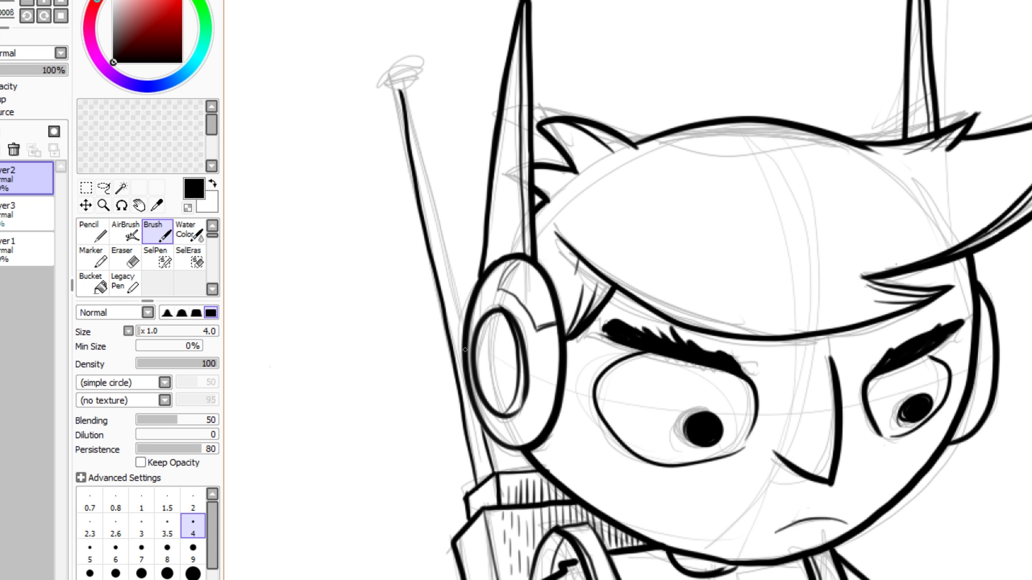
drag(465, 350, 409, 83)
mouse_move(393, 86)
mouse_down()
mouse_move(425, 72)
mouse_move(411, 80)
mouse_up()
Step: Set the brush size to 6 and ink the antenna's tip
scroll(575, 376, up, 2)
click(115, 552)
drag(498, 337, 510, 323)
drag(517, 317, 510, 322)
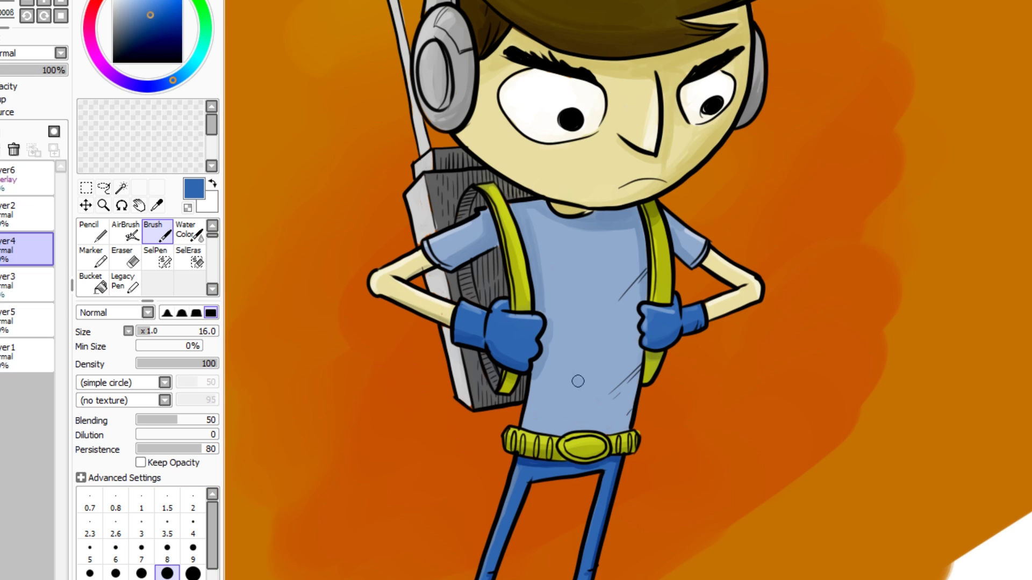
Step: Paint darker blue vertical strokes over the middle of the shirt with the size 16 brush
mouse_move(578, 303)
mouse_down()
mouse_move(579, 387)
mouse_move(607, 306)
mouse_move(570, 376)
mouse_up()
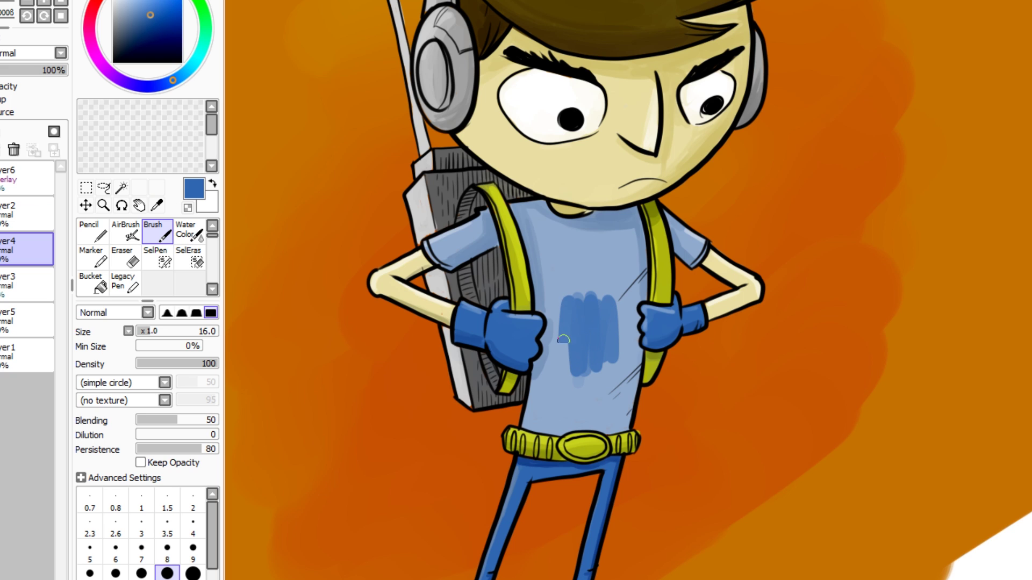
drag(562, 285, 559, 373)
drag(560, 293, 559, 371)
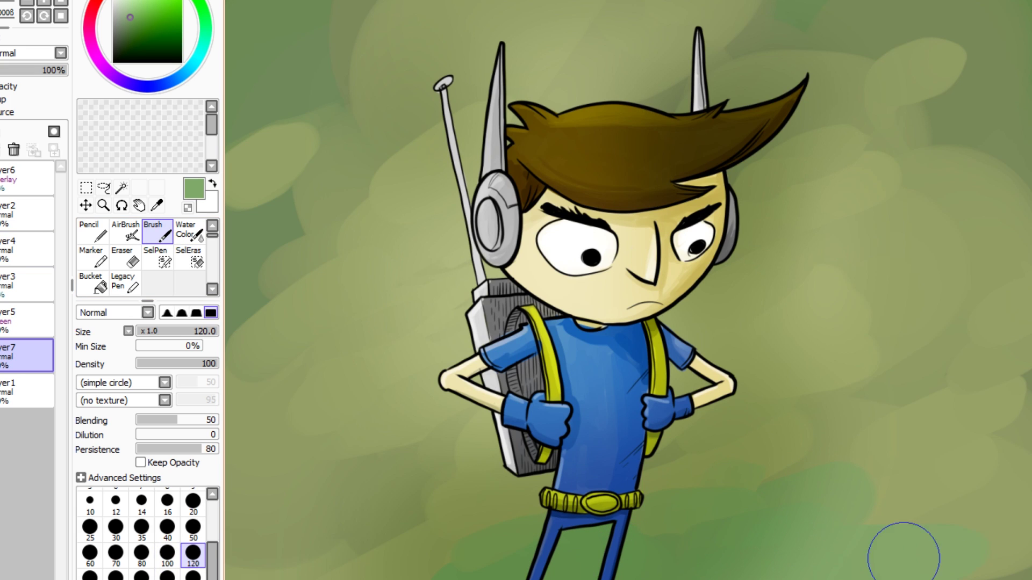
Step: Paint broad green patches along the lower background and add muted blue patches with the size 120 brush
drag(903, 559, 574, 461)
drag(409, 510, 379, 555)
click(179, 77)
mouse_move(715, 510)
mouse_down()
mouse_move(683, 527)
mouse_move(654, 508)
mouse_up()
drag(747, 177, 768, 153)
drag(1016, 542, 871, 579)
drag(886, 502, 935, 488)
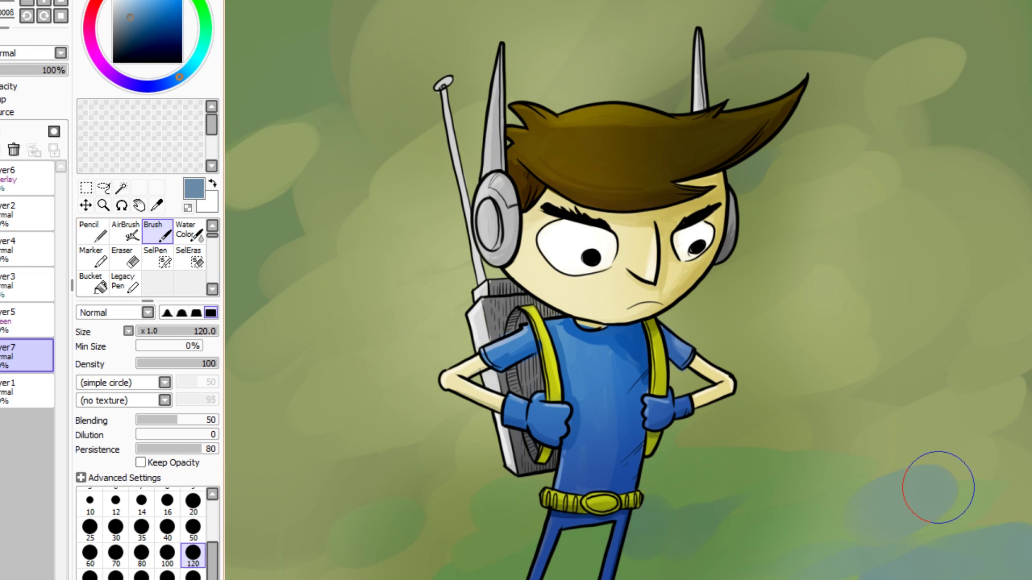
Step: Set the brush size to 40 and add short blue and brown streaks to the lower background beside the legs
click(167, 529)
drag(385, 529, 446, 502)
drag(446, 578, 502, 576)
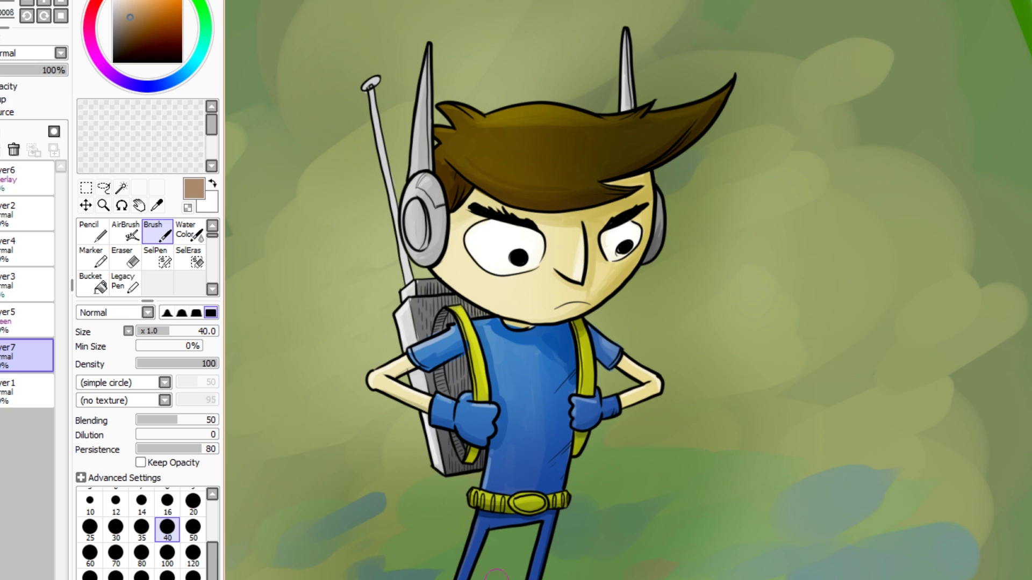
drag(356, 520, 376, 510)
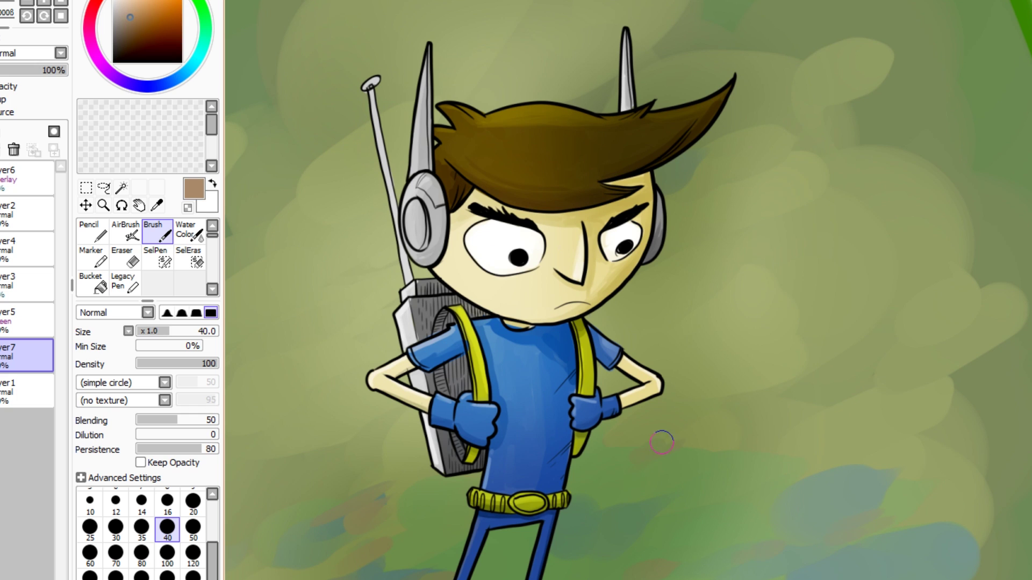
Step: Dab muted teal patches around the character in the background with brush sizes 350 and 120
click(194, 64)
click(193, 577)
click(398, 379)
click(675, 347)
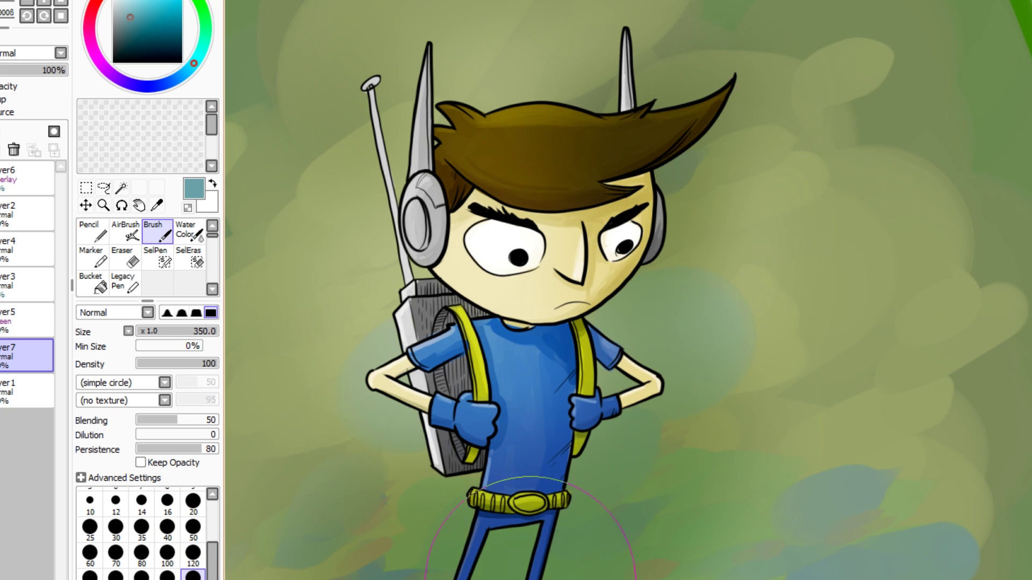
click(789, 16)
click(193, 555)
drag(282, 183, 303, 176)
Step: Set the brush size to 160 and brush brighter teal patches, plus a paler tone, across the lower and side background
click(90, 575)
click(143, 6)
drag(959, 543, 720, 575)
drag(833, 308, 965, 236)
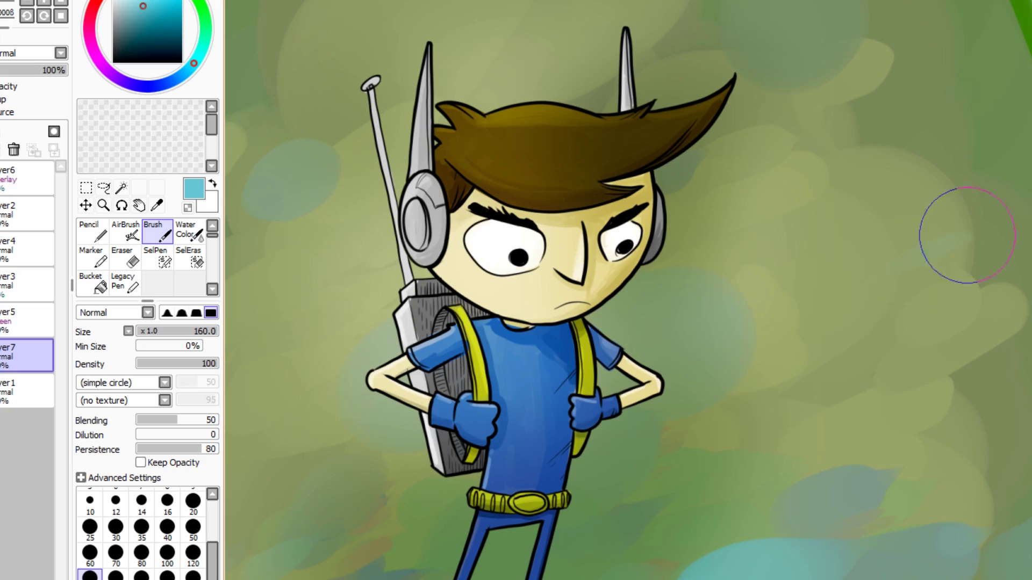
drag(752, 355, 792, 327)
drag(277, 459, 345, 424)
click(117, 1)
drag(653, 537, 716, 494)
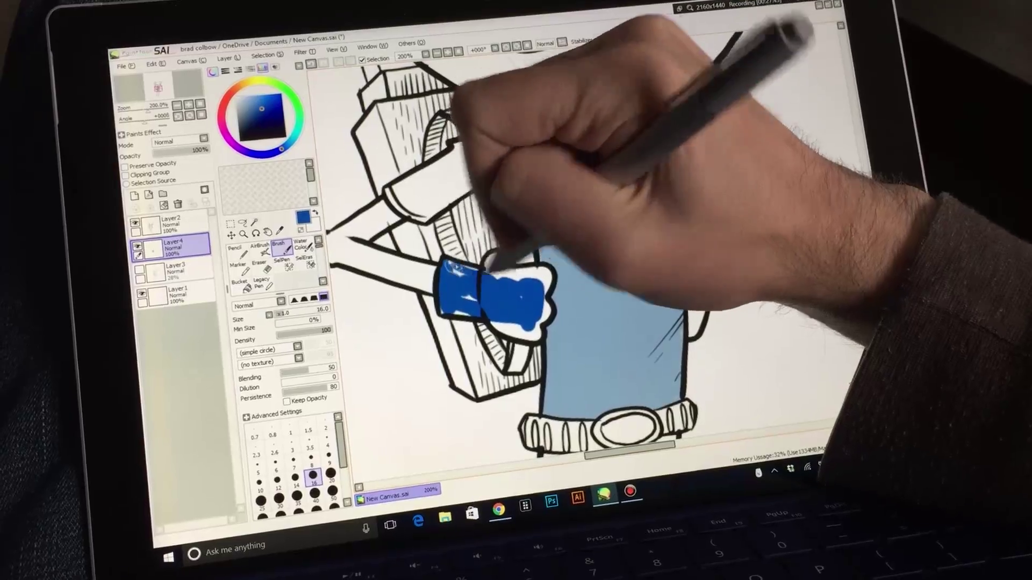
Step: Fill the glove and its cuff with solid blue inside the ink lines
mouse_move(451, 269)
mouse_down()
mouse_move(465, 303)
mouse_move(447, 308)
mouse_move(452, 299)
mouse_move(517, 301)
mouse_up()
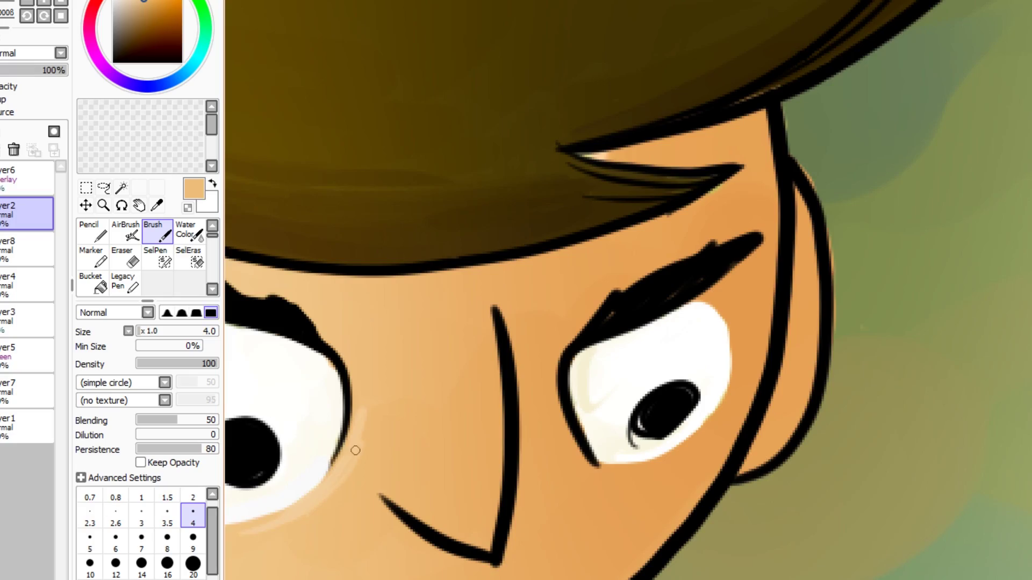
Step: Fill in the pupil of the smaller eye with black using brush size 4
scroll(355, 451, down, 5)
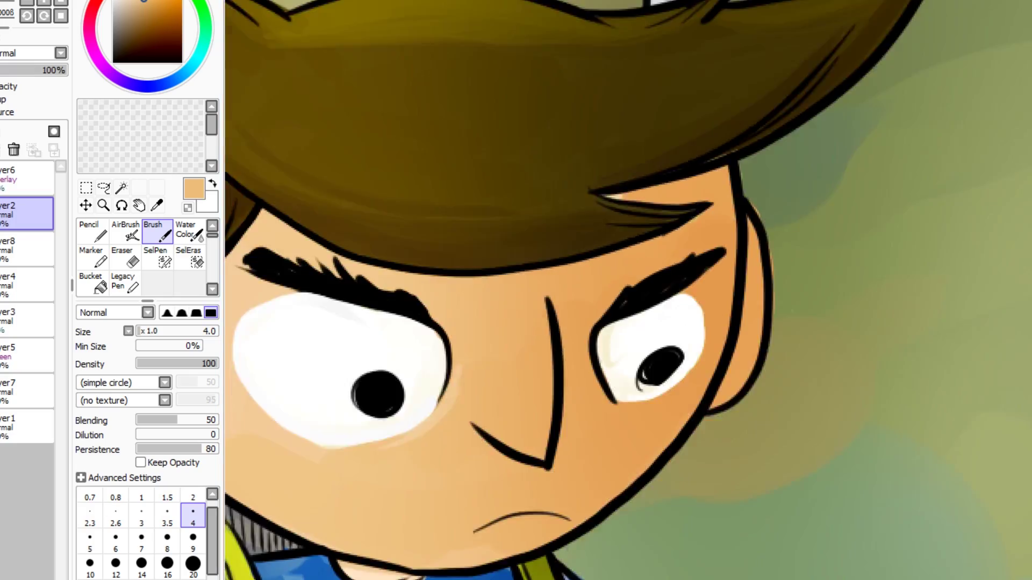
scroll(355, 450, up, 5)
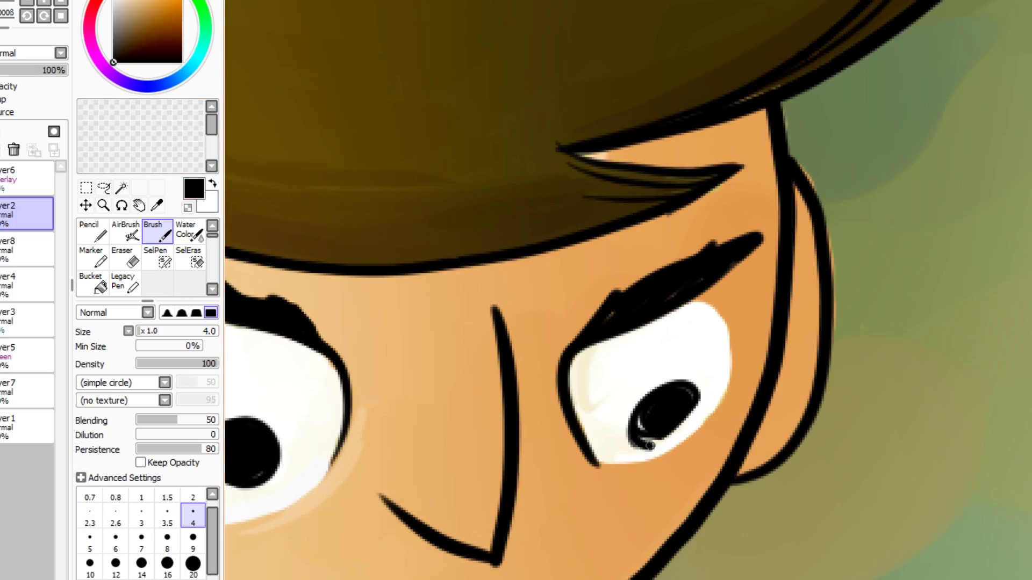
key(ctrl+z)
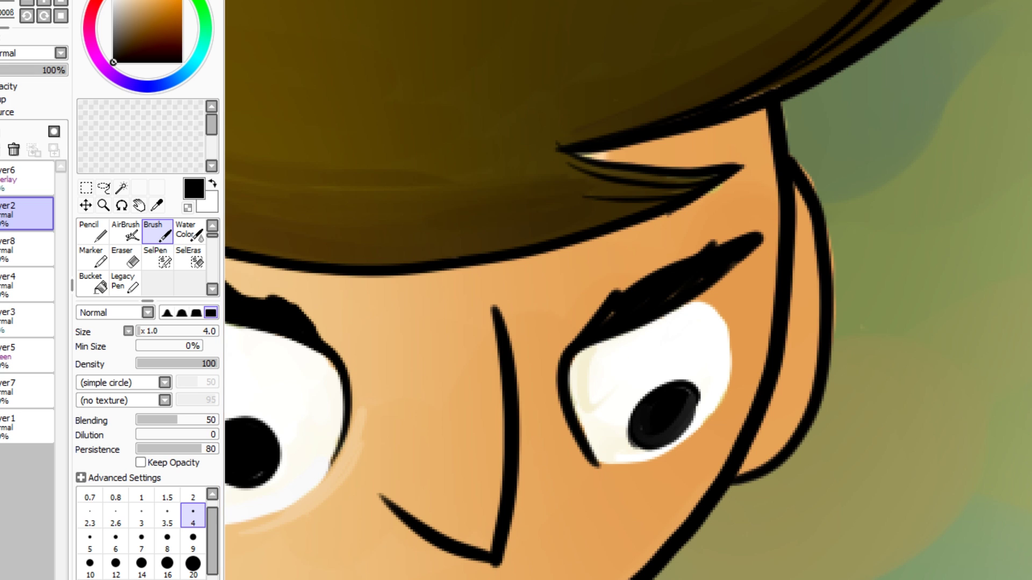
Step: On Layer8, erase the skin color spilling outside the outlines of the arm beside the backpack, using eraser size 12
key(space)
mouse_move(430, 484)
mouse_down()
mouse_move(751, 160)
mouse_move(794, 151)
mouse_move(848, 108)
mouse_move(848, 94)
mouse_up()
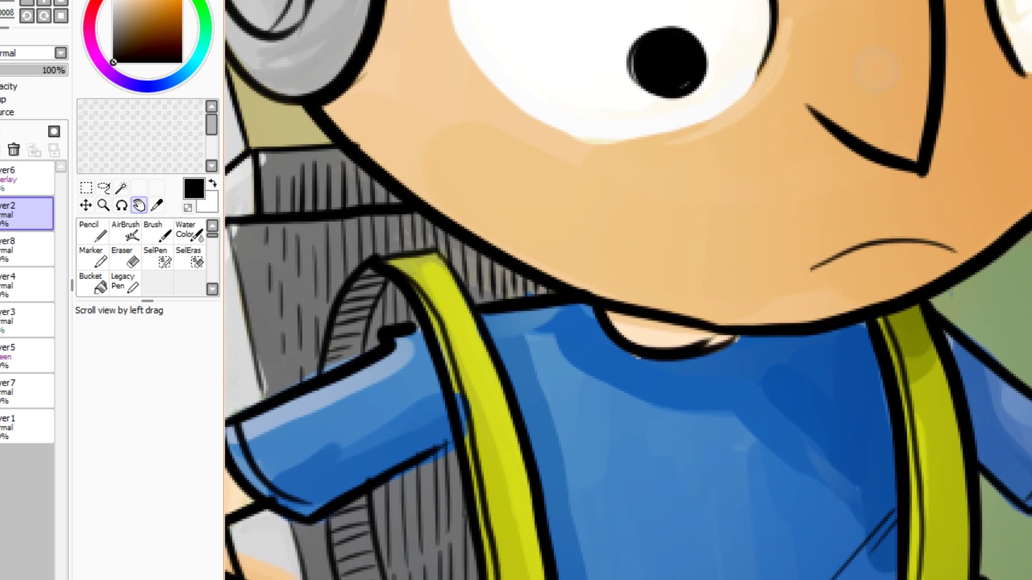
drag(537, 430, 831, 148)
click(24, 249)
click(2, 249)
click(2, 249)
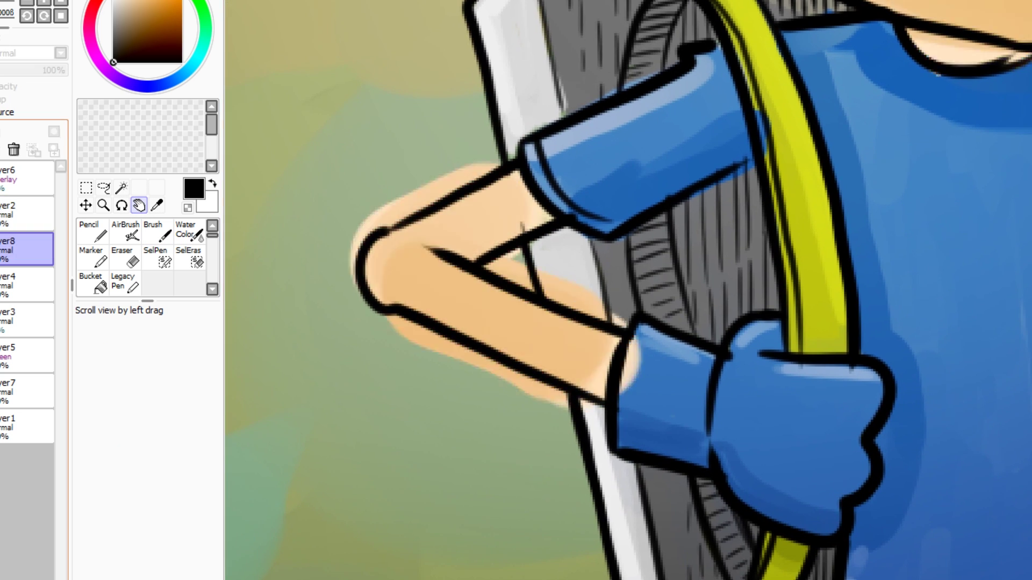
key(e)
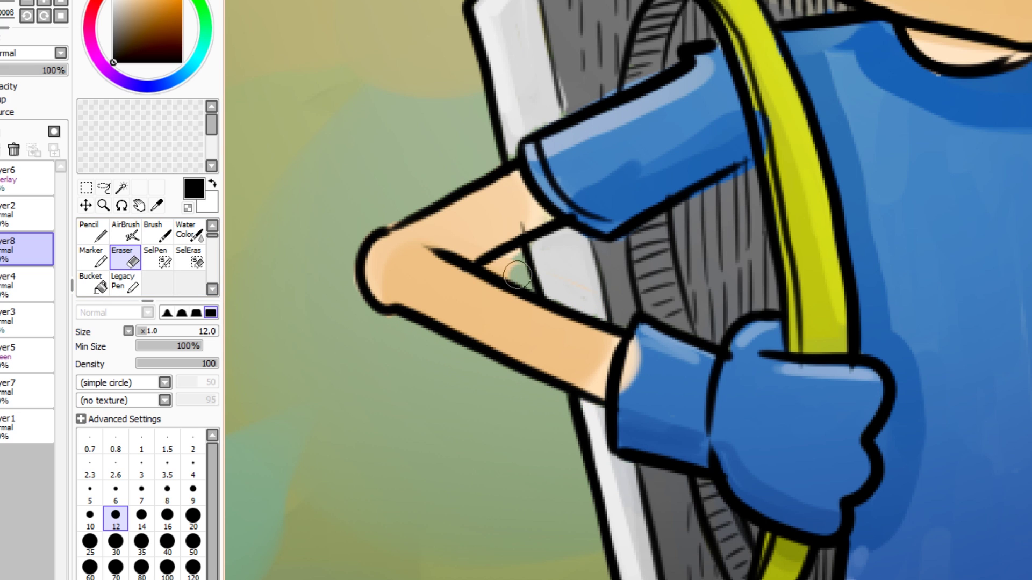
Step: Erase the skin color spilling around the opposite arm's outlines, then make Layer4 the active layer
drag(967, 135, 301, 129)
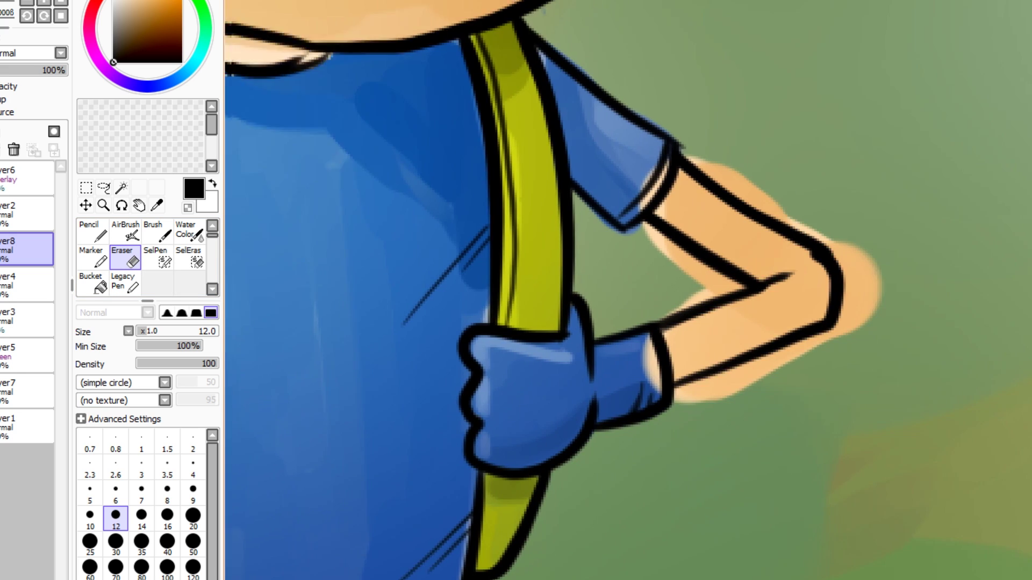
drag(901, 114, 761, 115)
mouse_move(547, 148)
mouse_down()
mouse_move(646, 212)
mouse_move(710, 313)
mouse_up()
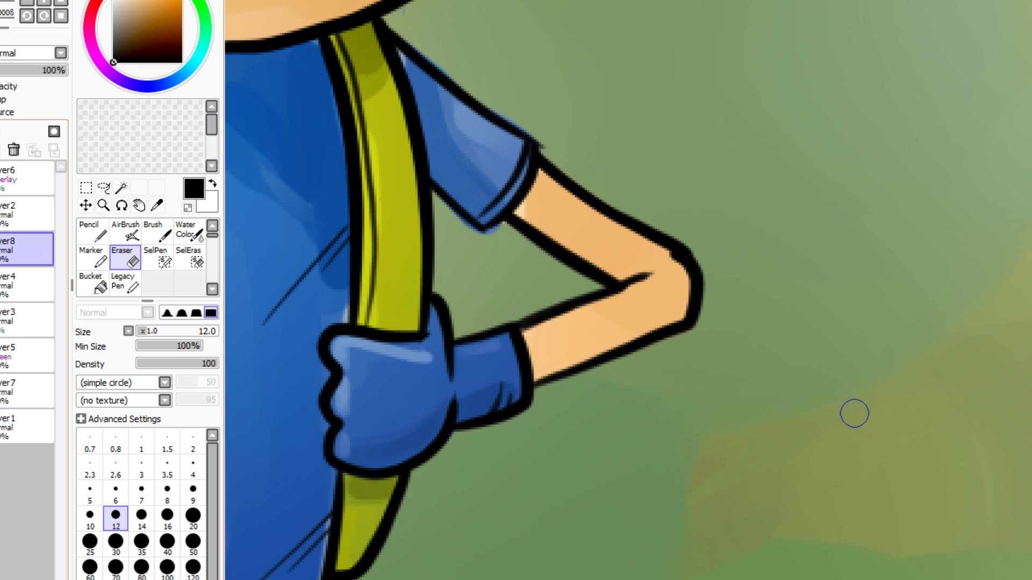
click(26, 284)
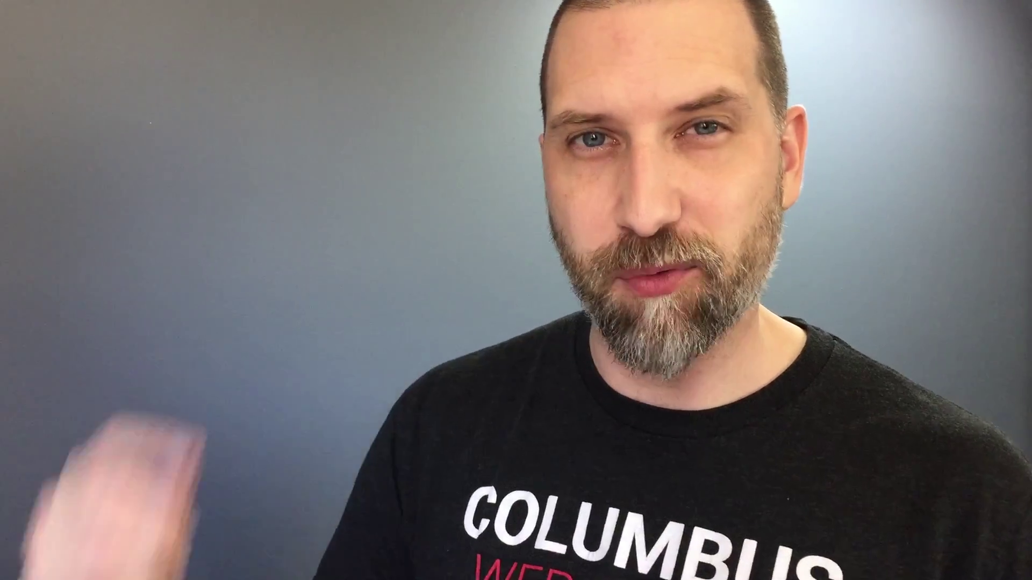